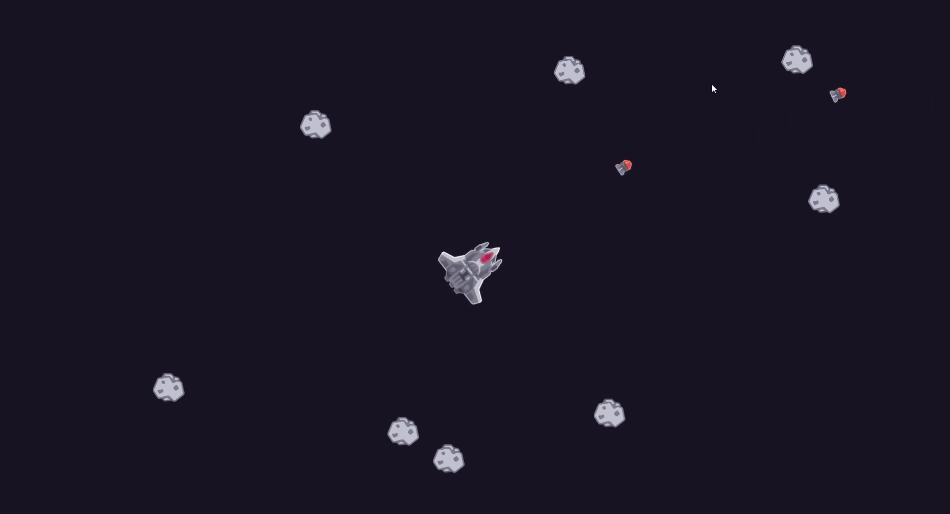
left_click(711, 84)
left_click(351, 162)
left_click(352, 161)
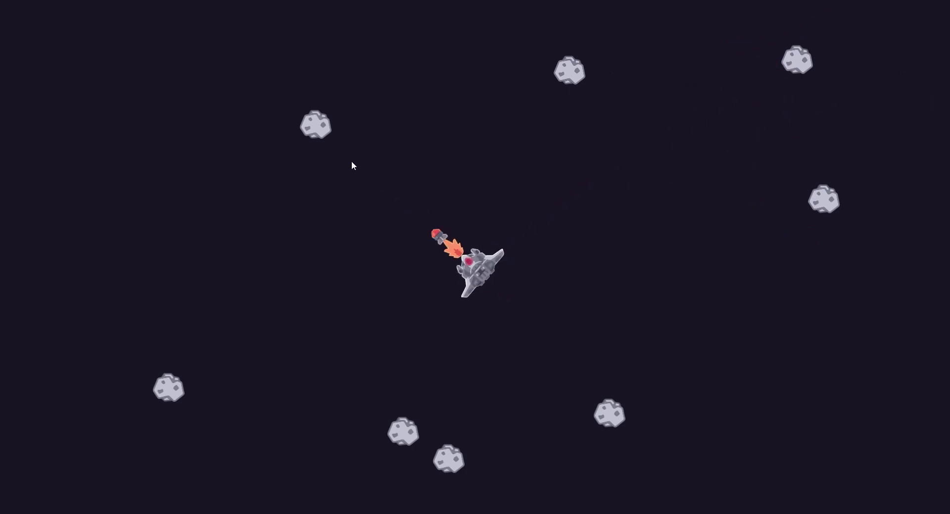
left_click(395, 460)
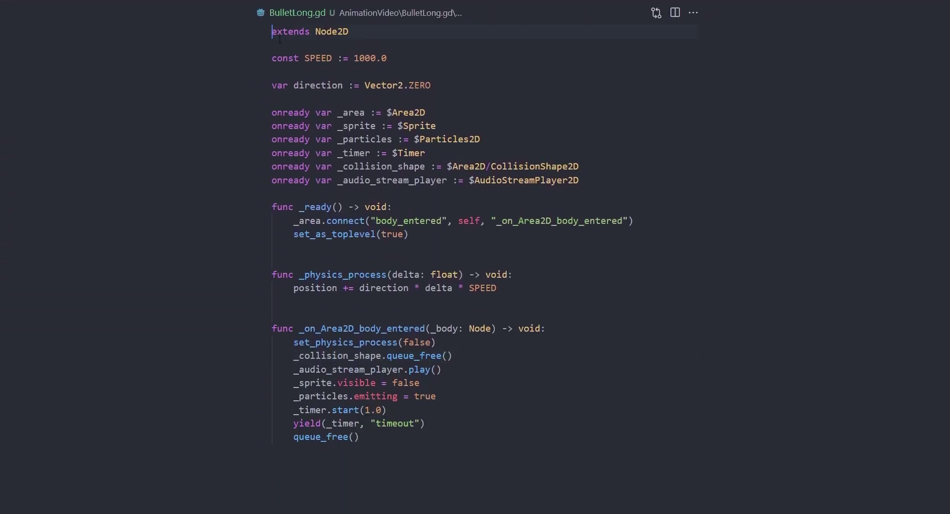
Review the full code of BulletLong.gd, including its body-entered handler, and compare it with BulletShort.gd.
left_click_drag(273, 31, 516, 449)
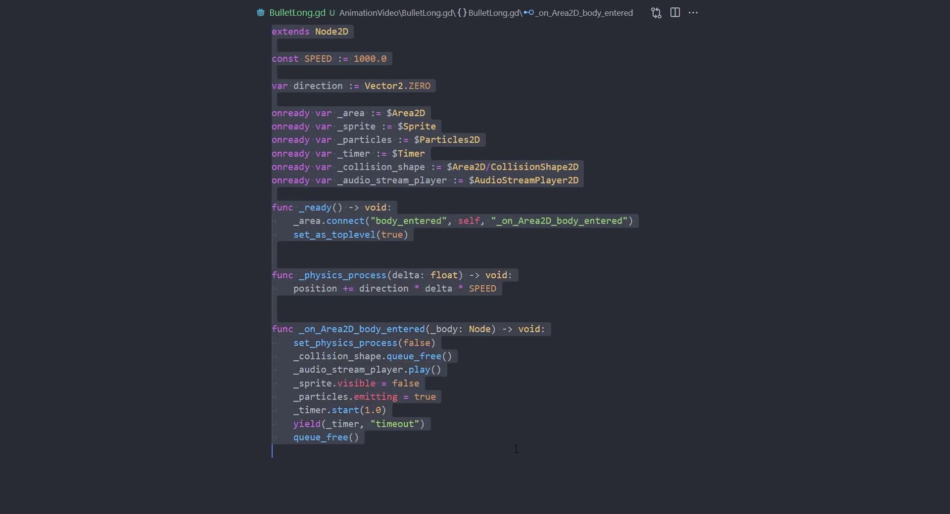
left_click_drag(359, 438, 261, 334)
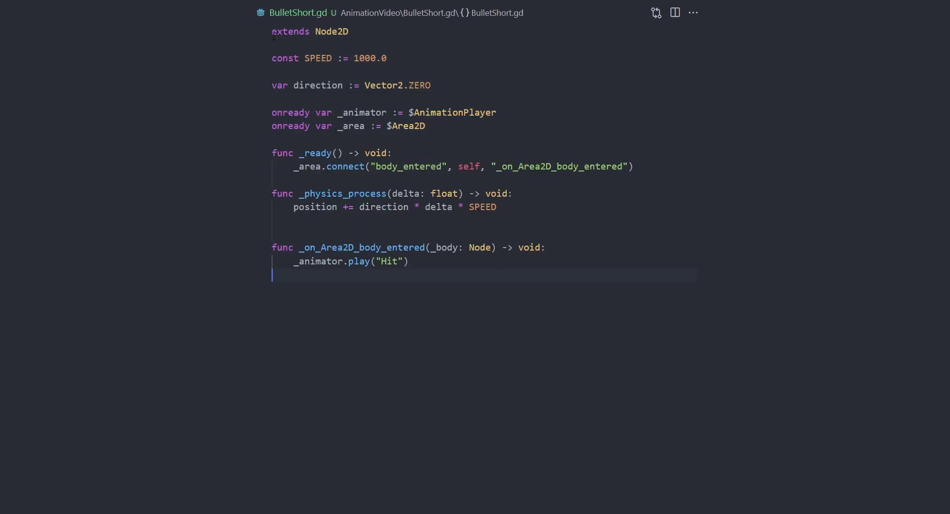
left_click_drag(273, 31, 530, 289)
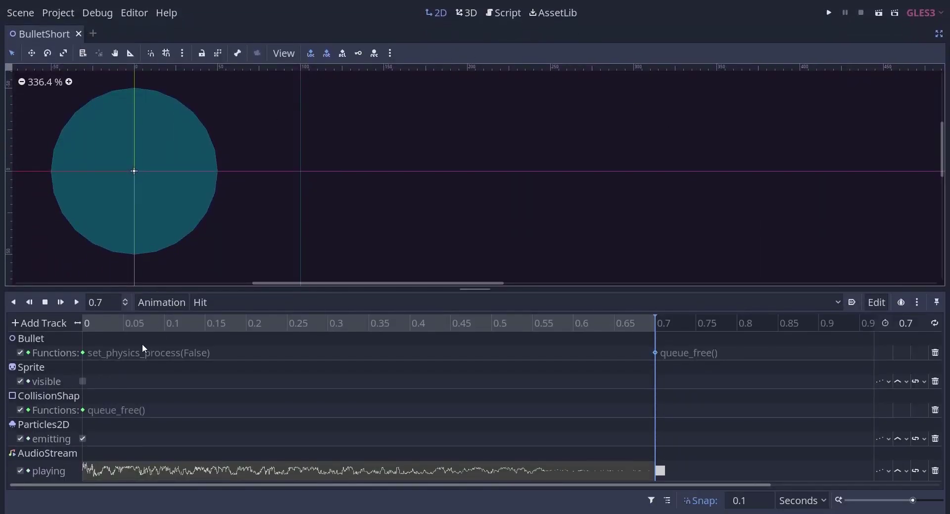
Inspect the Hit animation's method call keys on the Bullet and CollisionShape2D tracks and its length setting.
left_click(83, 352)
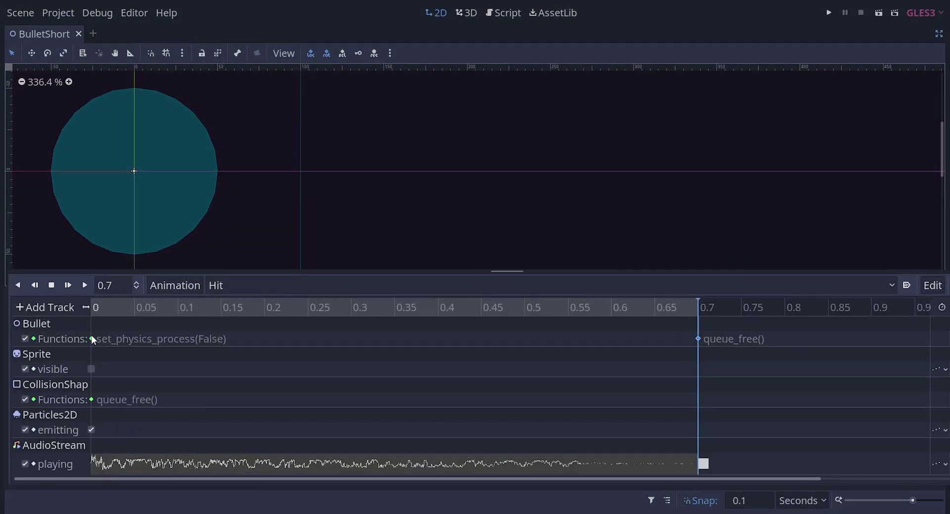
left_click(92, 400)
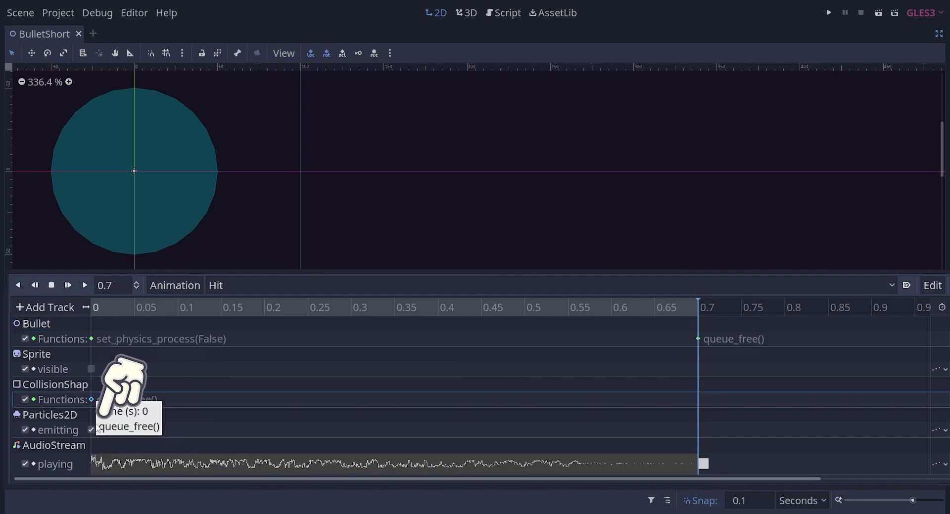
left_click(698, 340)
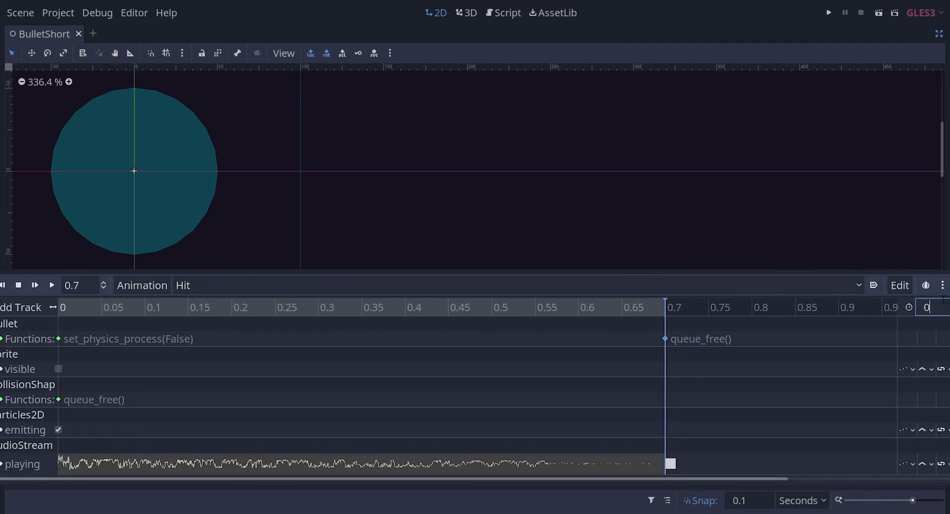
left_click(905, 307)
key("Return")
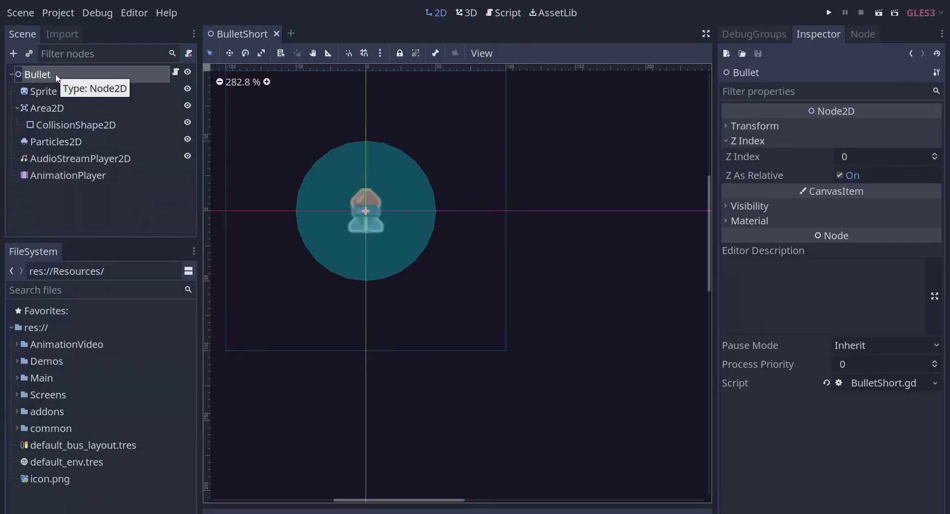
Inspect the bullet scene's Area2D and CollisionShape2D nodes, and preview its particle burst and impact sound.
left_click(45, 109)
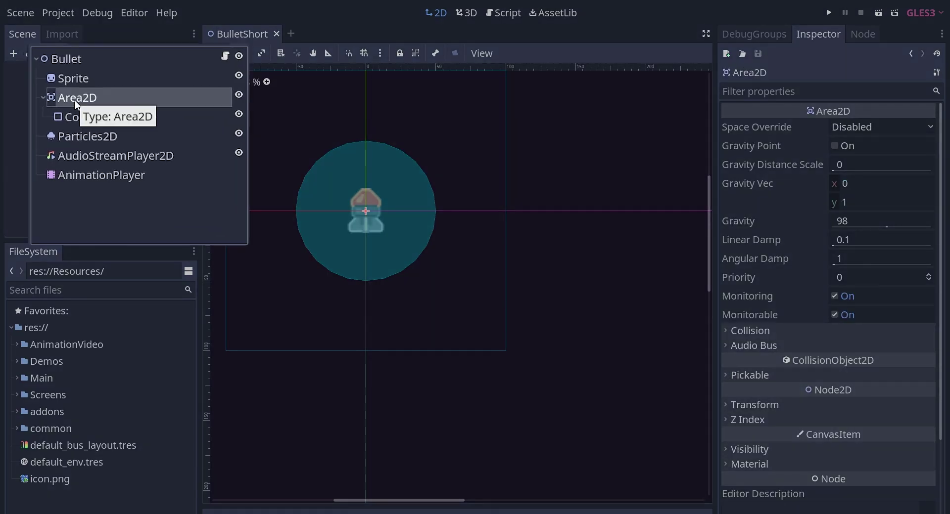
left_click(185, 118)
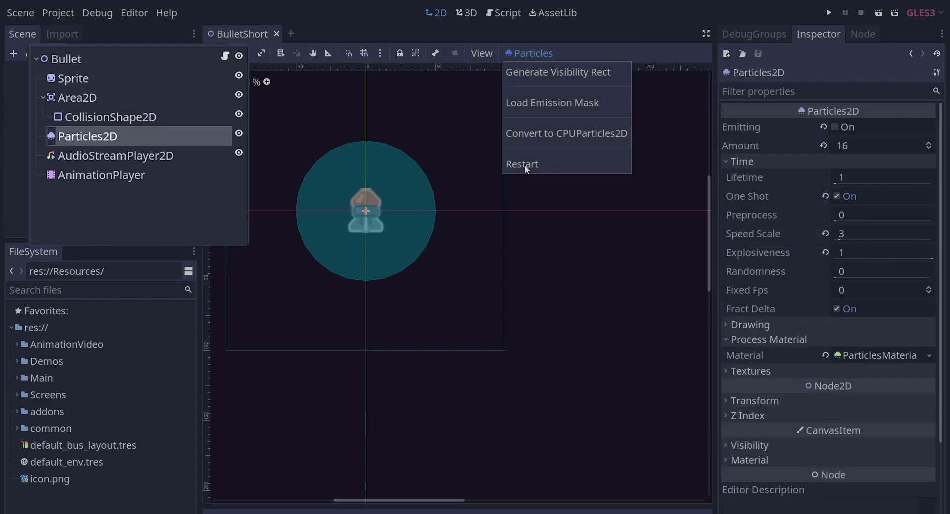
left_click(524, 165)
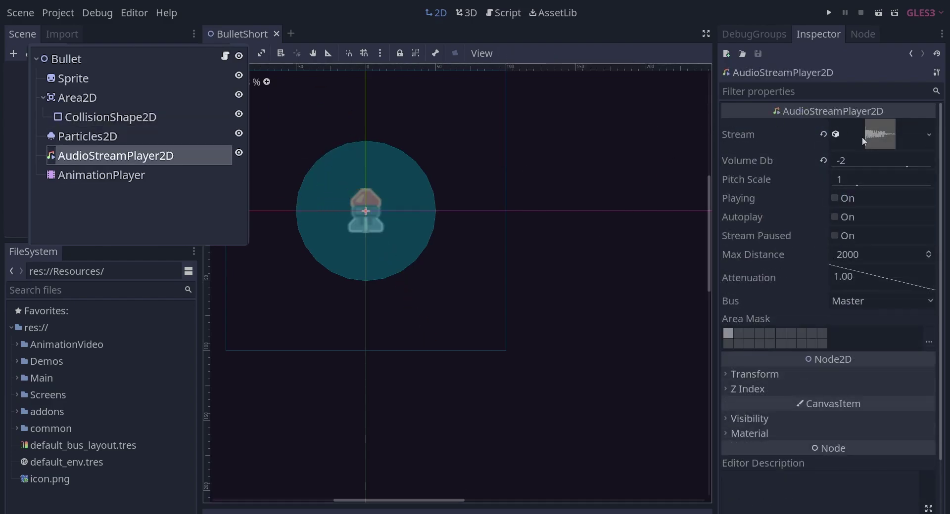
left_click(834, 197)
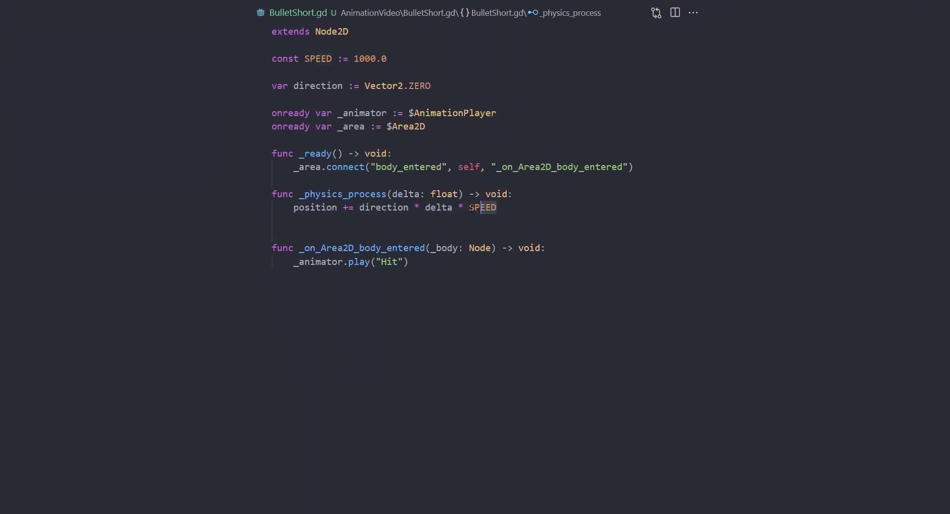
Review BulletShort.gd's movement code, speed and direction declarations, Hit animation call and body_entered signal connection.
left_click_drag(496, 207, 258, 197)
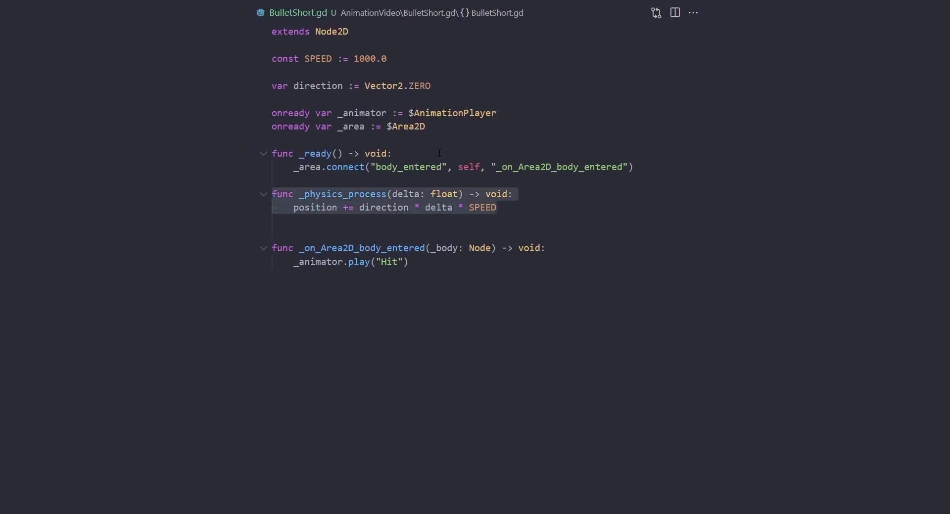
left_click_drag(430, 85, 281, 50)
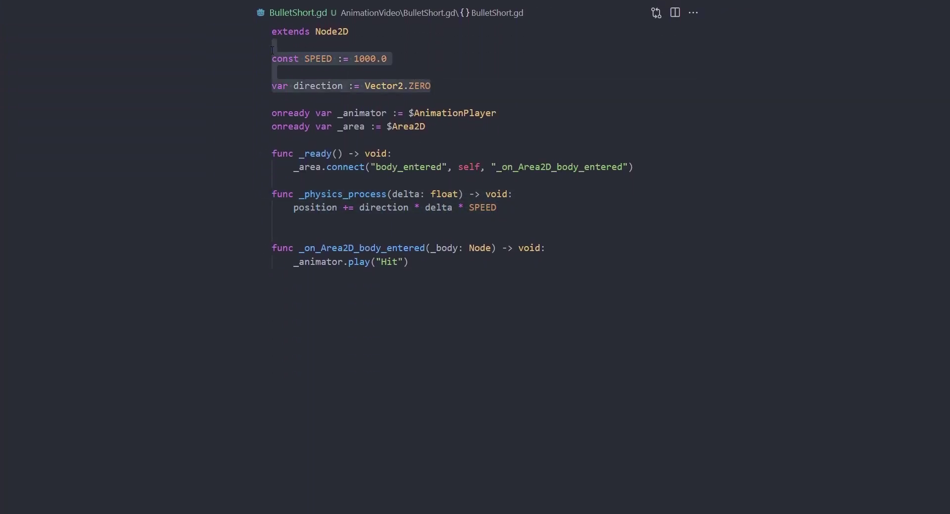
left_click_drag(408, 262, 298, 261)
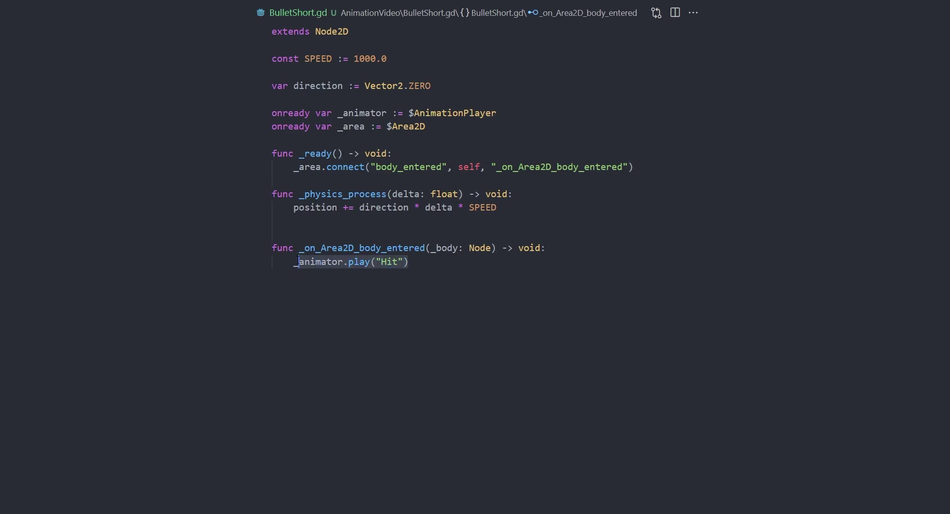
left_click(548, 301)
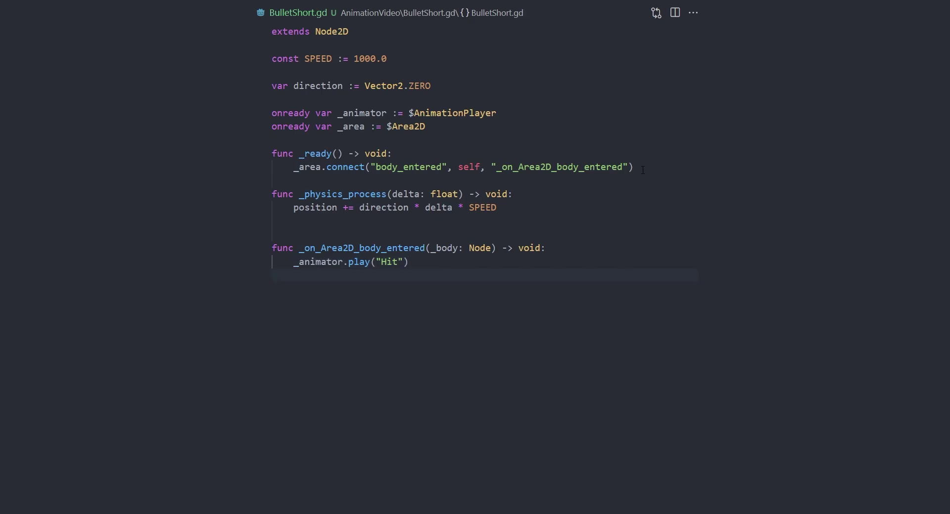
left_click_drag(635, 168, 294, 168)
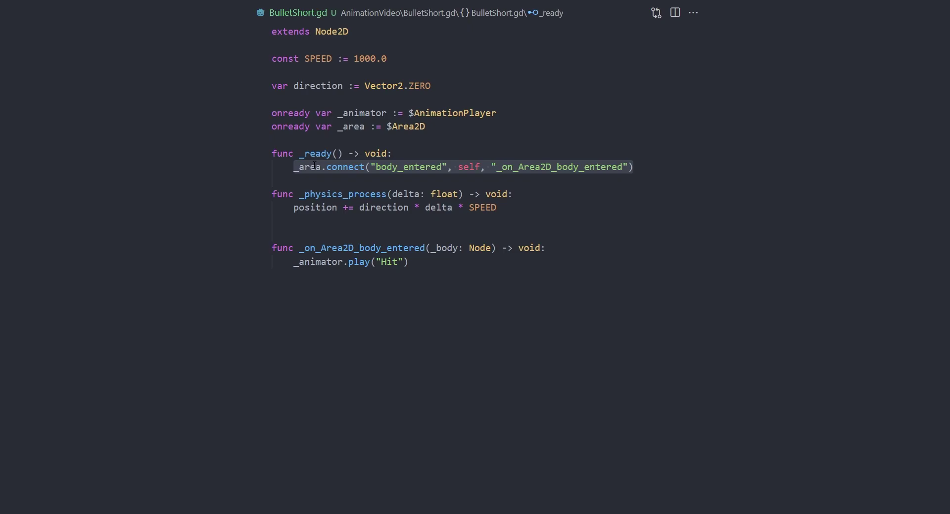
left_click(621, 335)
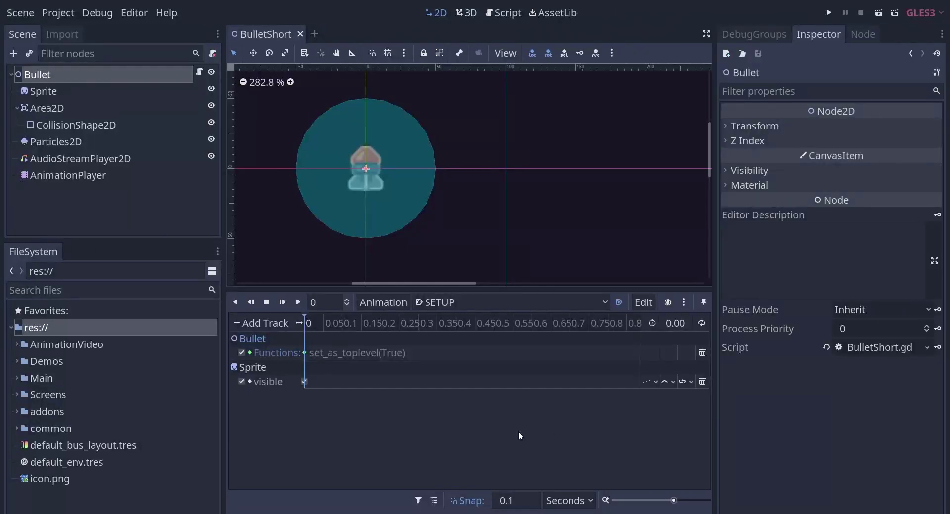
Create a new animation named TakeDamage in the bullet's AnimationPlayer.
left_click(364, 301)
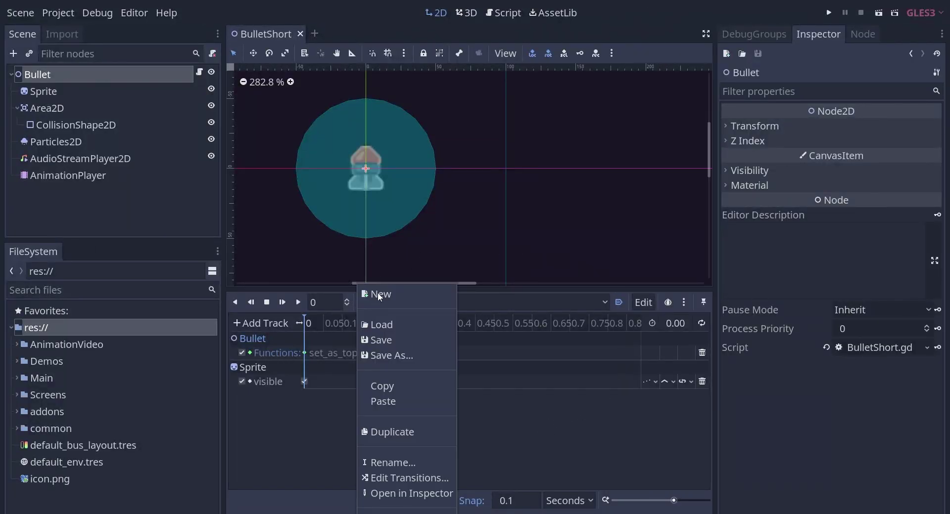
left_click(383, 292)
type("Take")
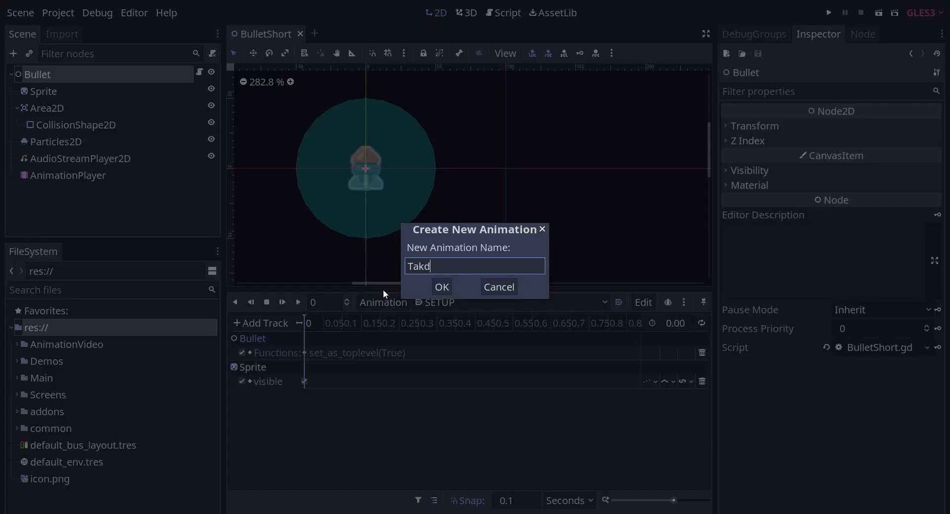
type("Damage")
key("Return")
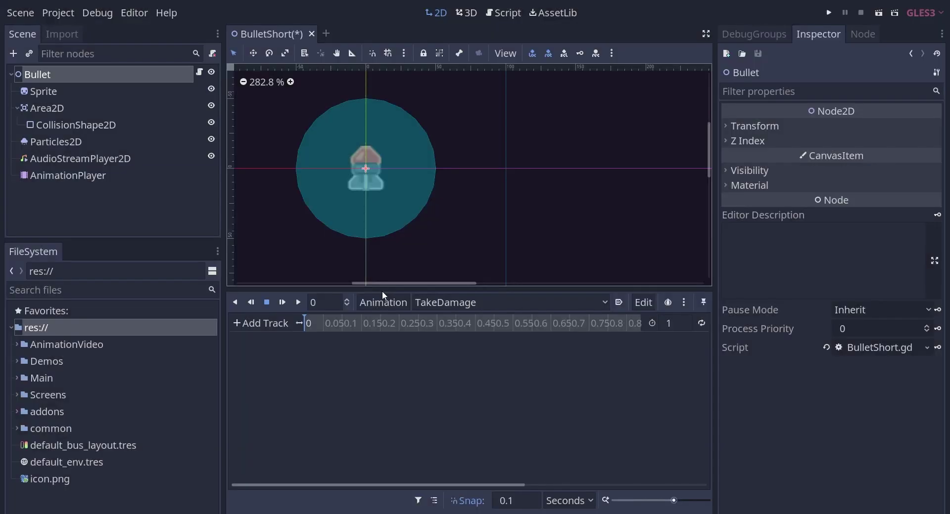
Add call method tracks for the Bullet and CollisionShape2D nodes to the TakeDamage animation.
left_click(233, 324)
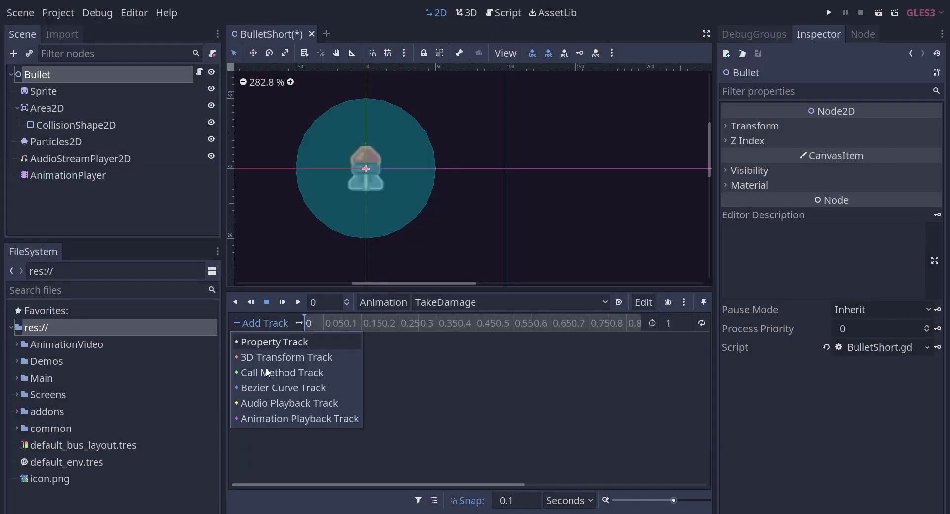
left_click(266, 369)
left_click(346, 456)
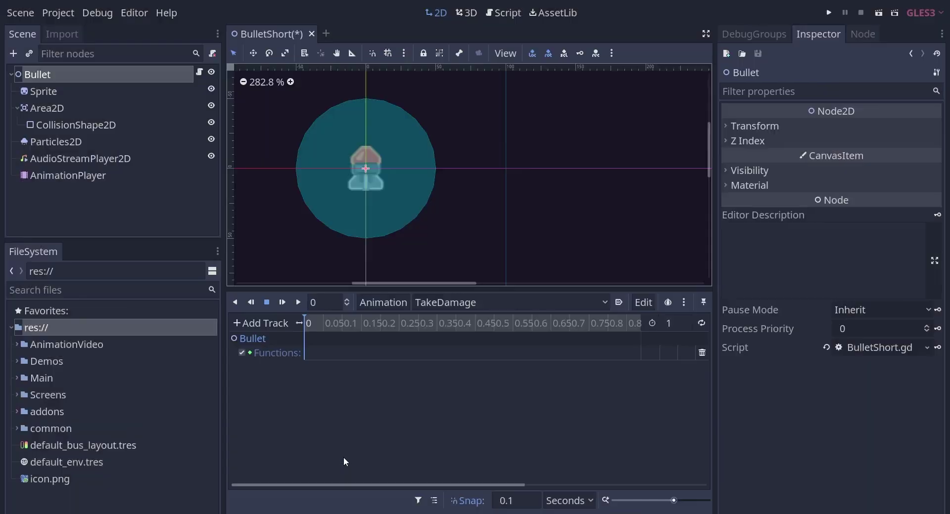
left_click(233, 323)
left_click(283, 370)
left_click(233, 151)
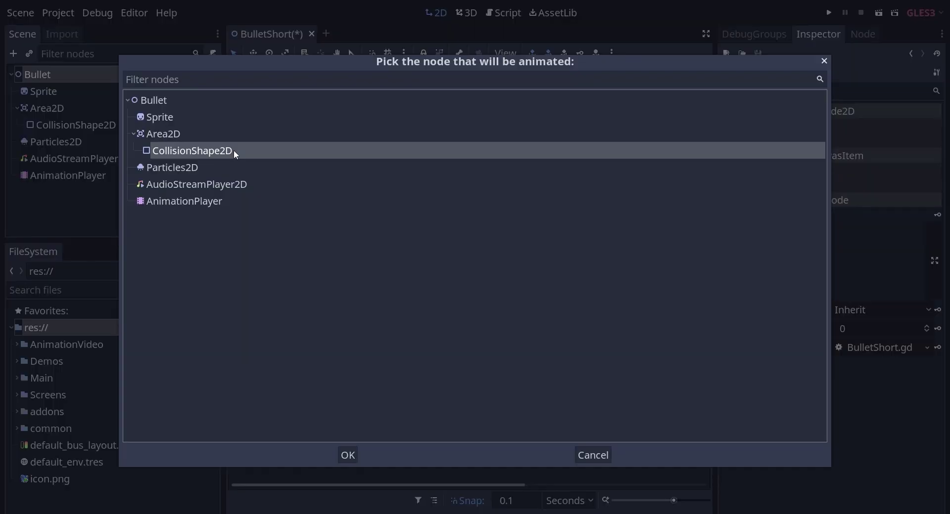
left_click(347, 455)
Insert a set_physics_process key with a False argument at time 0 on the Bullet track and select it.
right_click(344, 365)
left_click(364, 366)
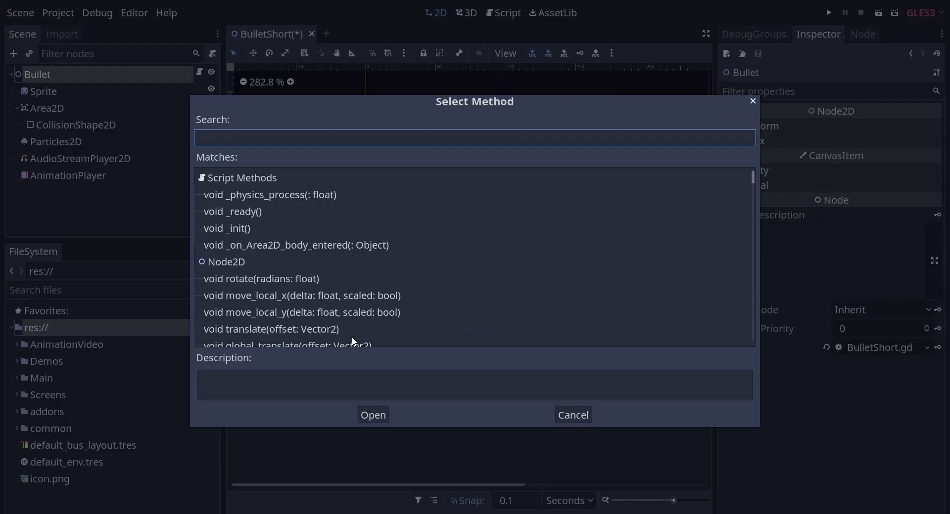
type("set_phy")
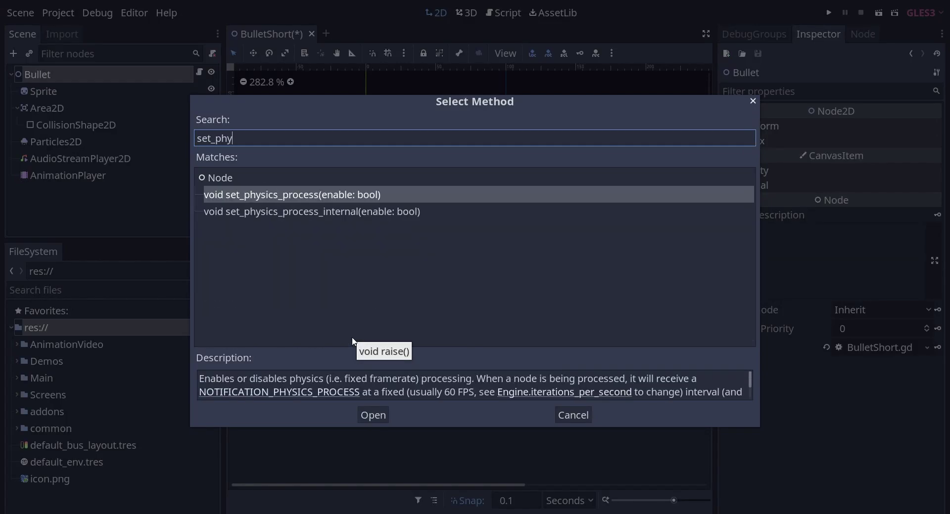
key("Return")
left_click(304, 353)
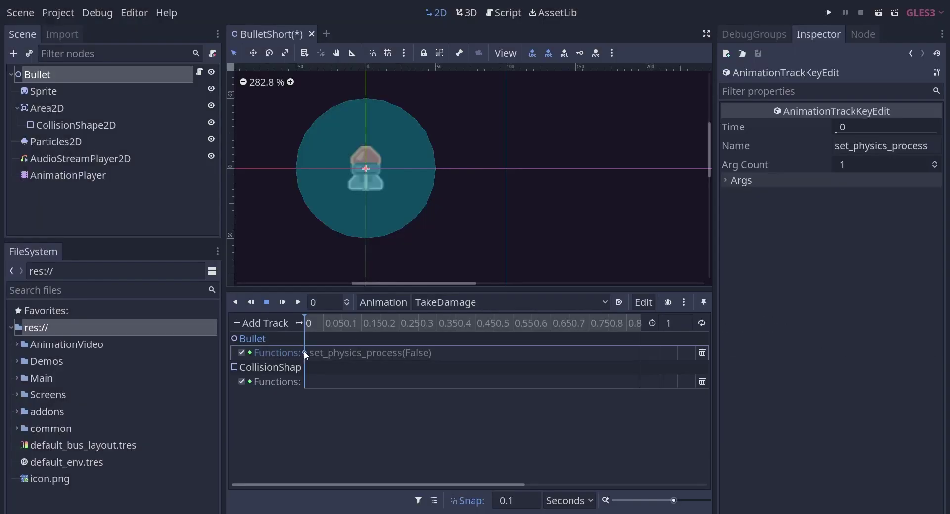
Insert a queue_free method key at time 0 on the CollisionShape2D track.
left_click(332, 394)
right_click(309, 388)
left_click(328, 397)
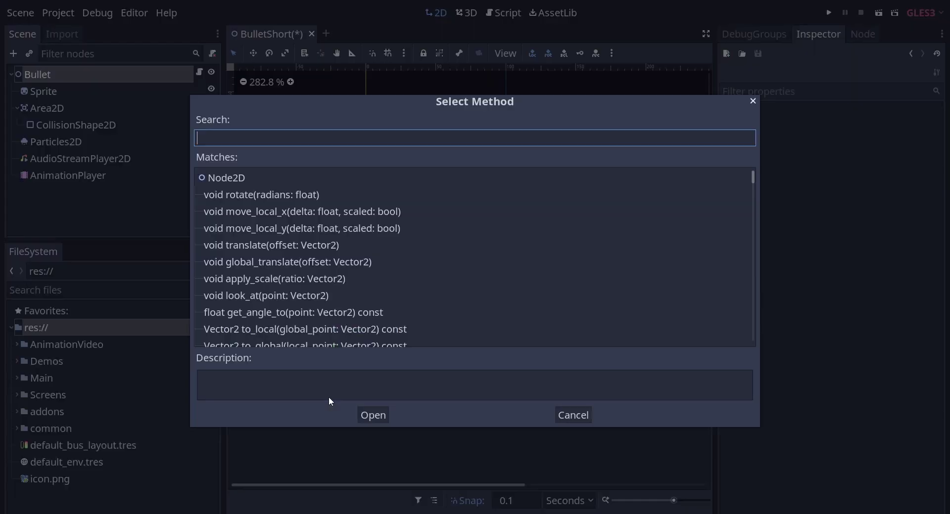
type("queue")
key("Return")
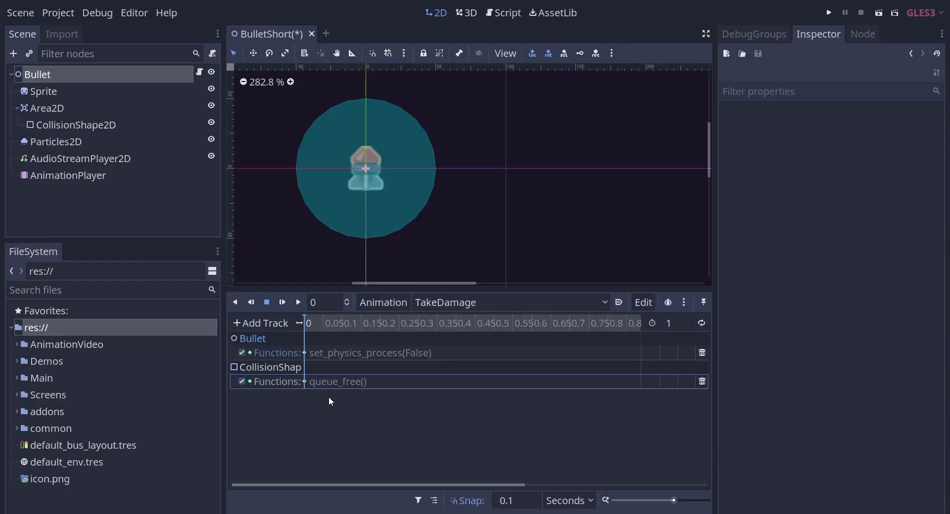
Create a track for the Particles2D node's Emitting property with an enabled key at time 0.
left_click(55, 142)
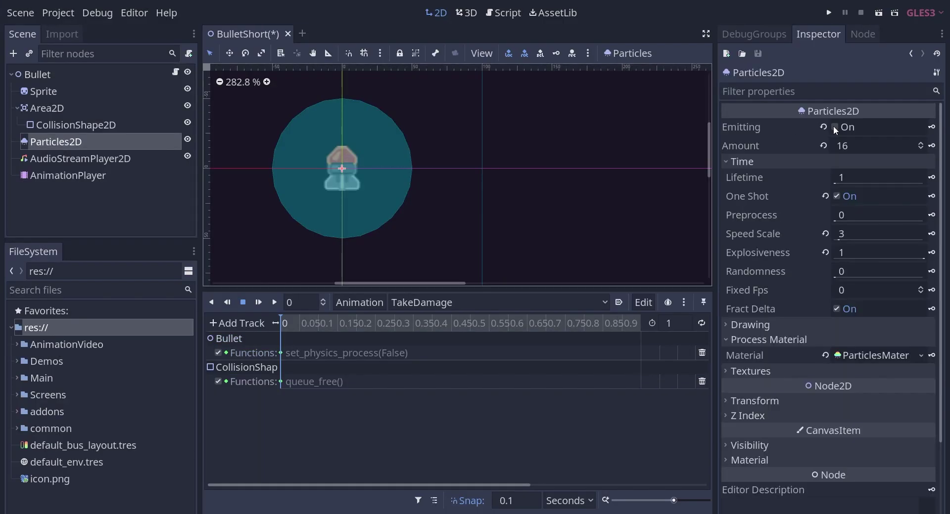
left_click(931, 127)
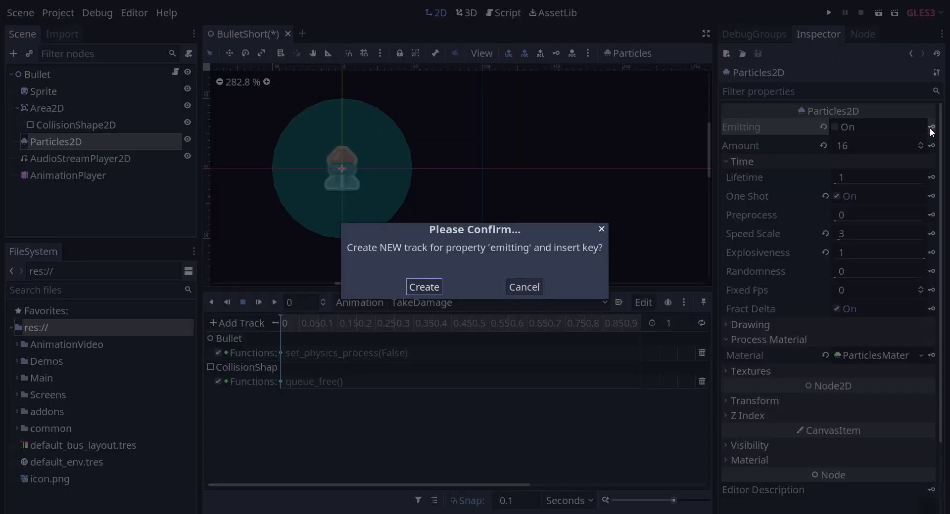
key("Return")
Create a track for the AudioStreamPlayer2D node's Playing property with an enabled key at time 0.
left_click(80, 158)
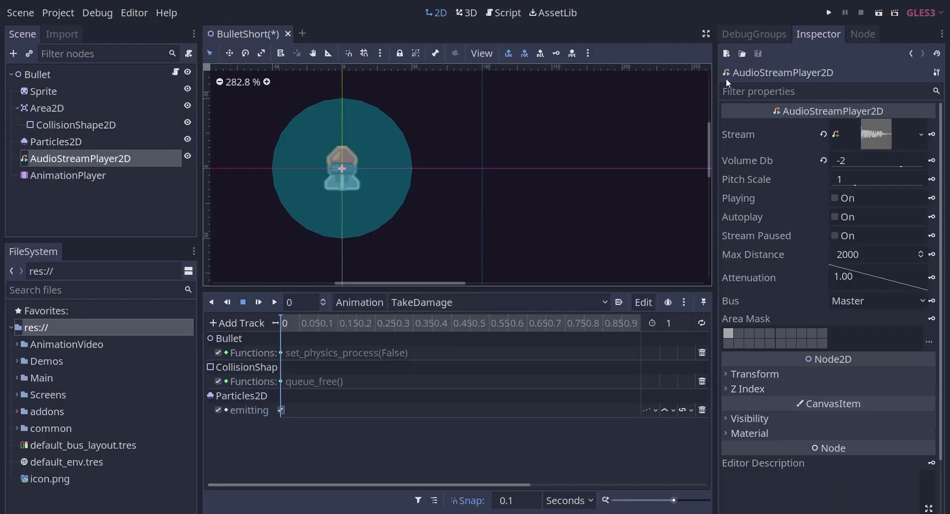
left_click(869, 142)
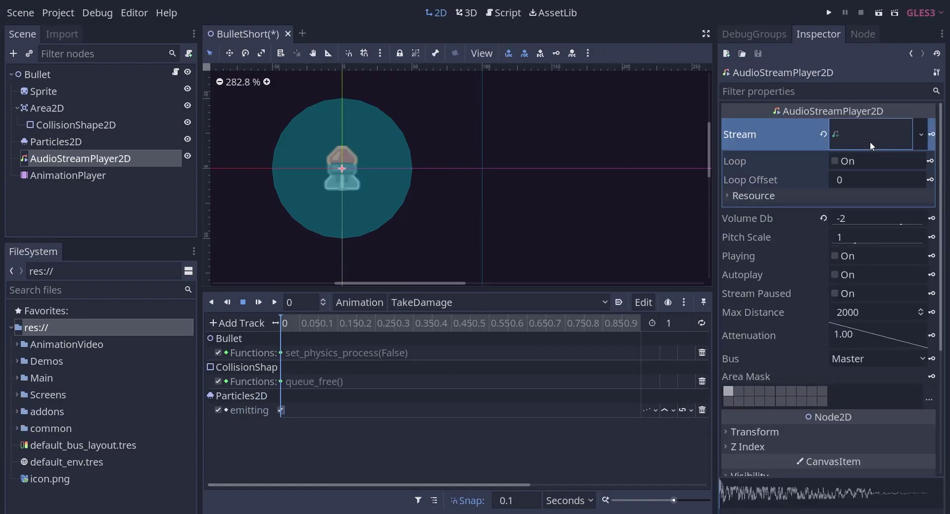
left_click(869, 142)
left_click(869, 141)
left_click(895, 144)
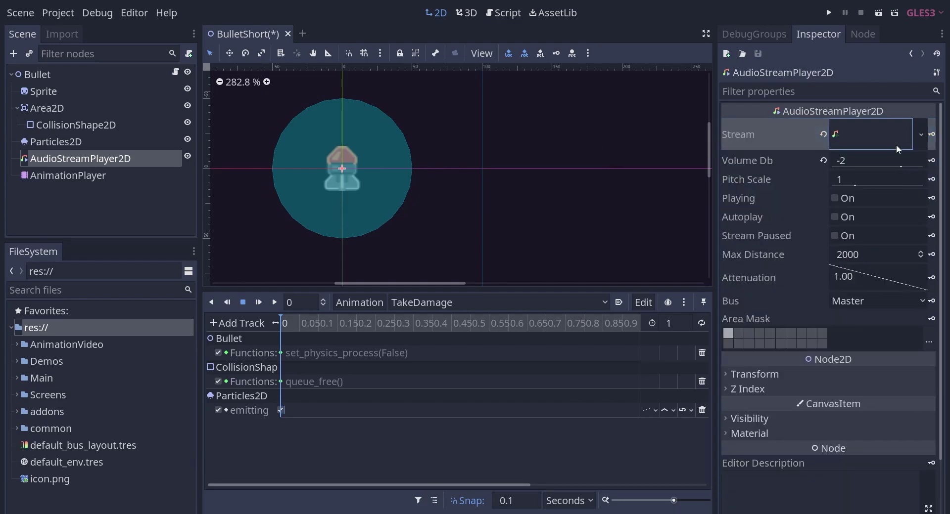
left_click(931, 198)
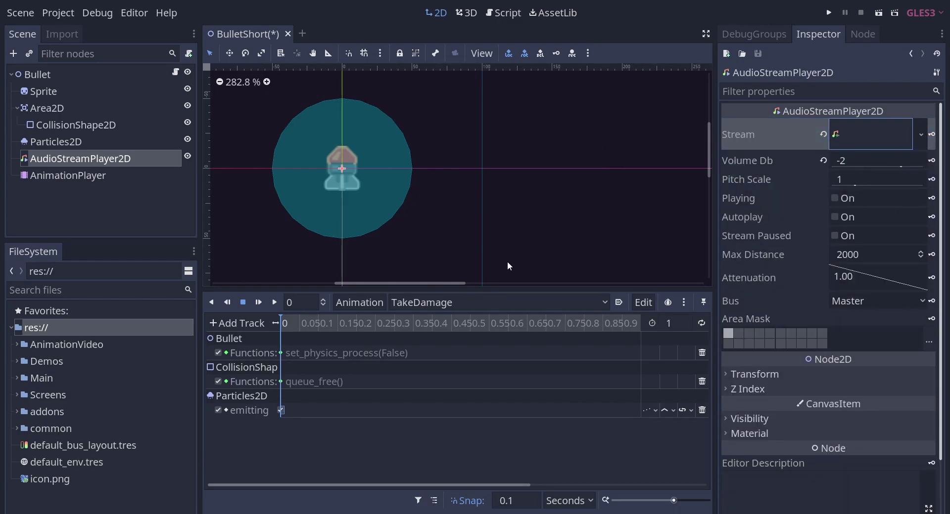
left_click(286, 442)
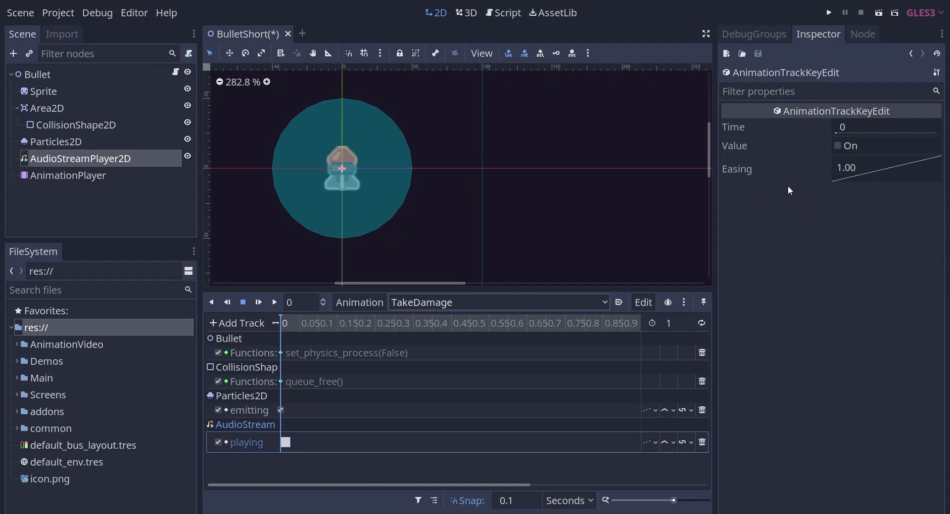
left_click(837, 145)
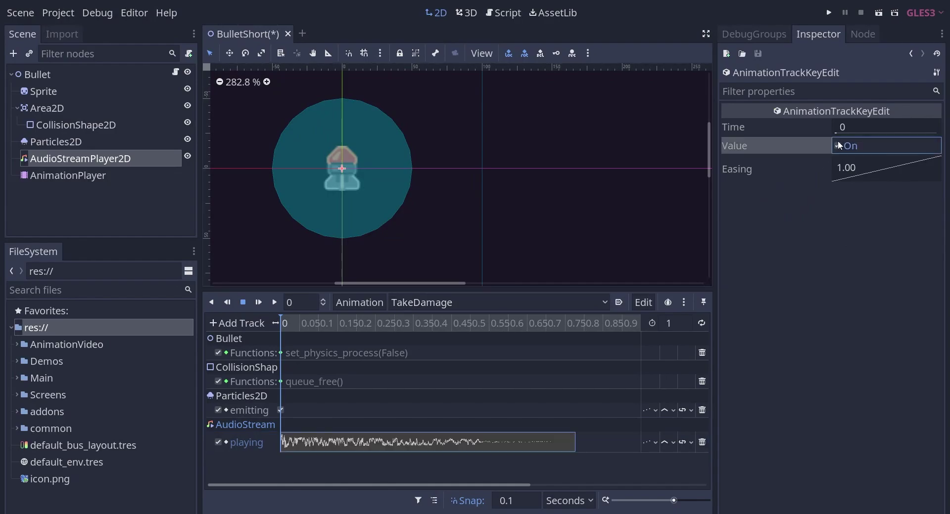
Insert a disabled key at 0.7 seconds on the audio player's playing track.
left_click(547, 320)
right_click(552, 441)
left_click(576, 458)
Turn off the Sprite's Visible property and record it as a key at time 0 on a new track.
left_click(43, 91)
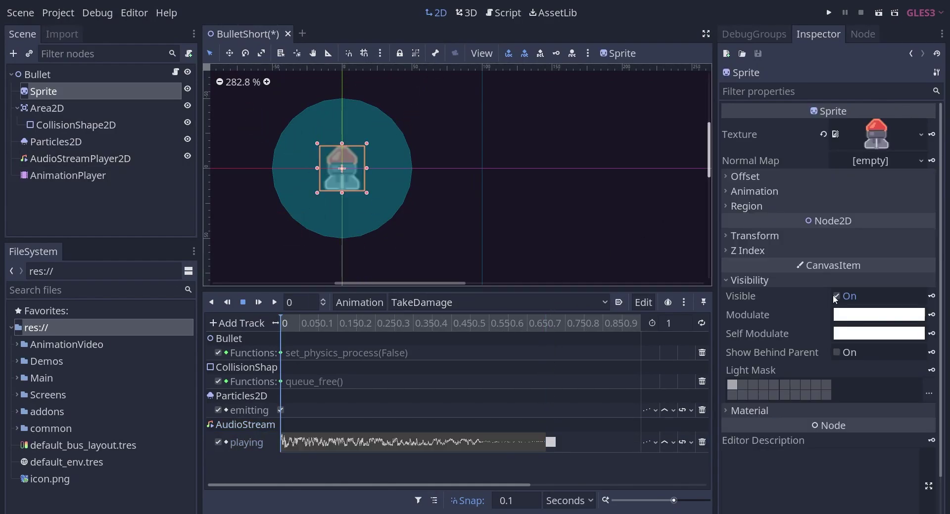
left_click(836, 295)
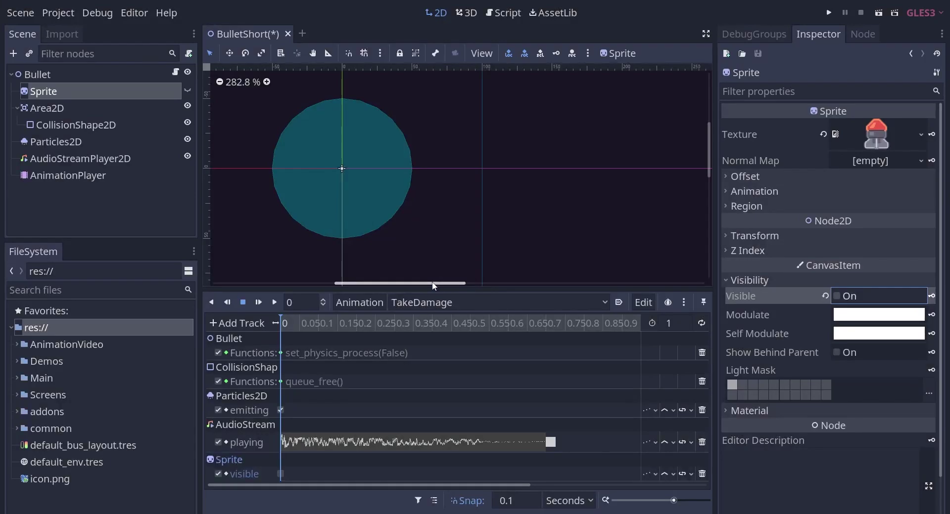
Insert a queue_free method key at 0.7 seconds on the Bullet functions track.
left_click_drag(282, 322, 553, 319)
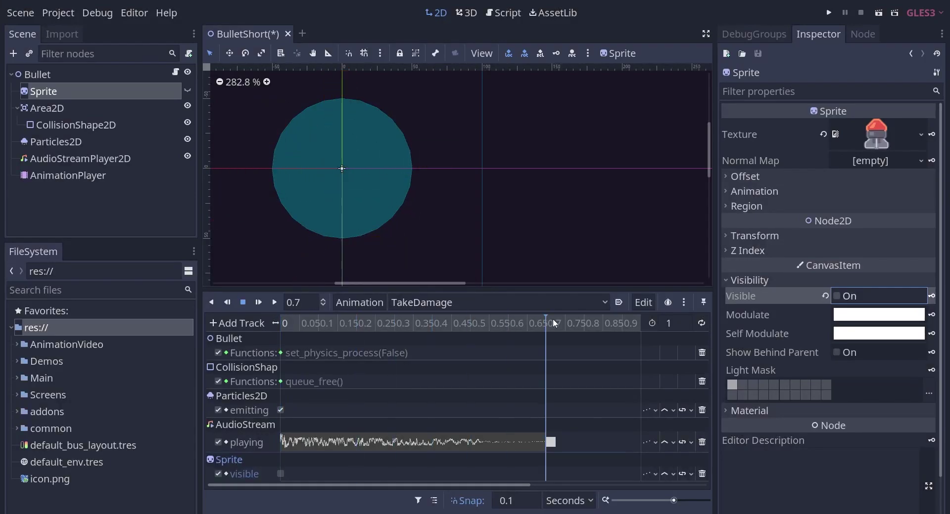
right_click(542, 352)
left_click(555, 366)
type("queu")
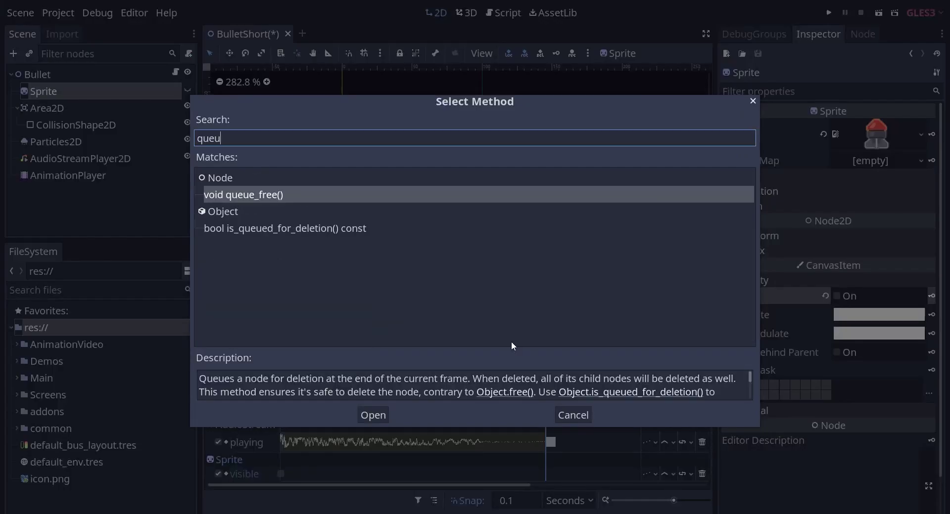
key("Return")
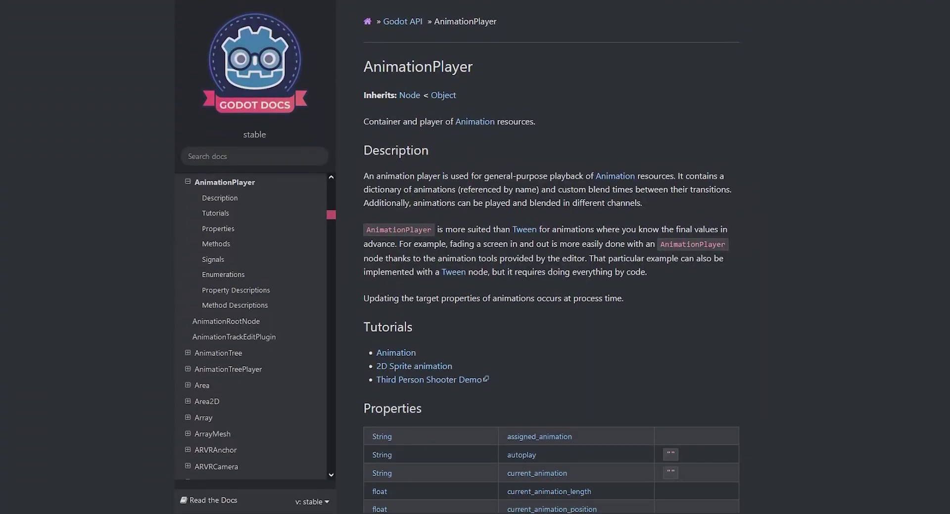
Switch to the Godot documentation and read the AnimationPlayer class reference from its description through the Properties and Methods tables.
scroll(551, 257, "down", 1)
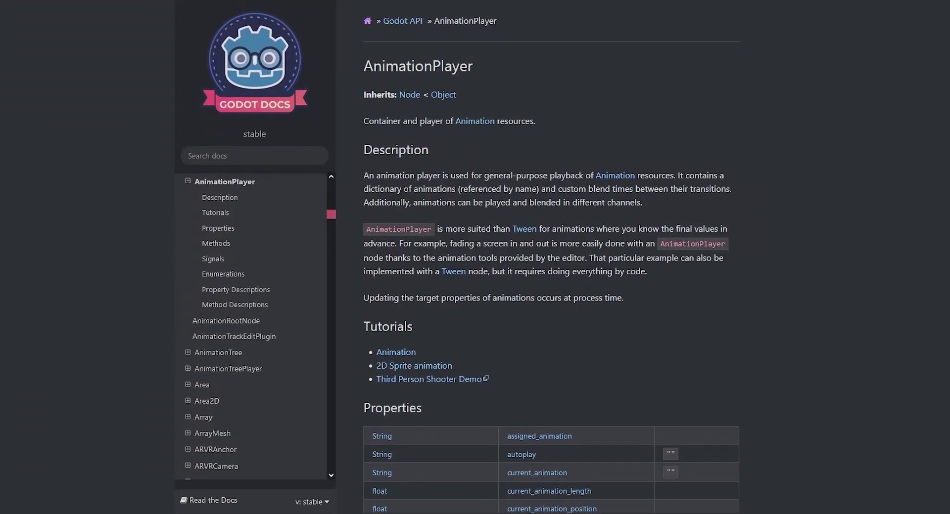
scroll(551, 257, "down", 3)
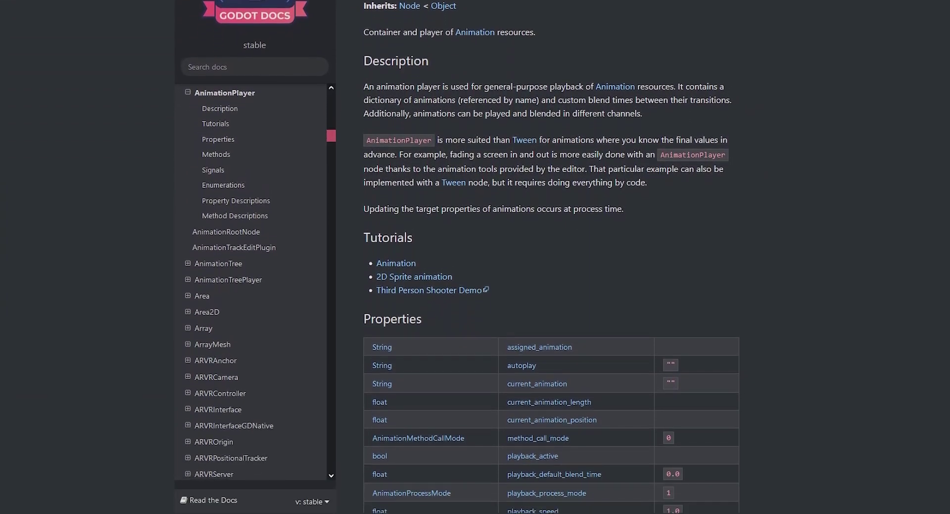
scroll(551, 257, "down", 3)
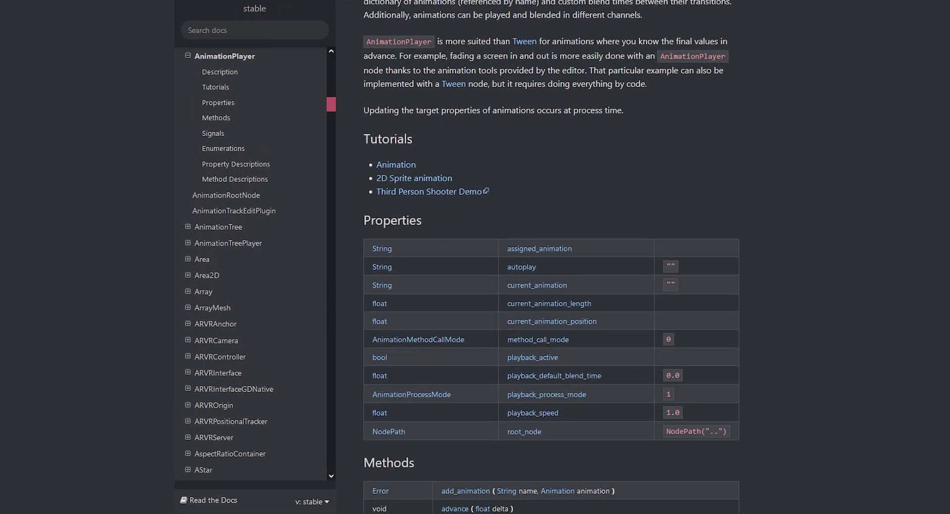
scroll(551, 258, "down", 3)
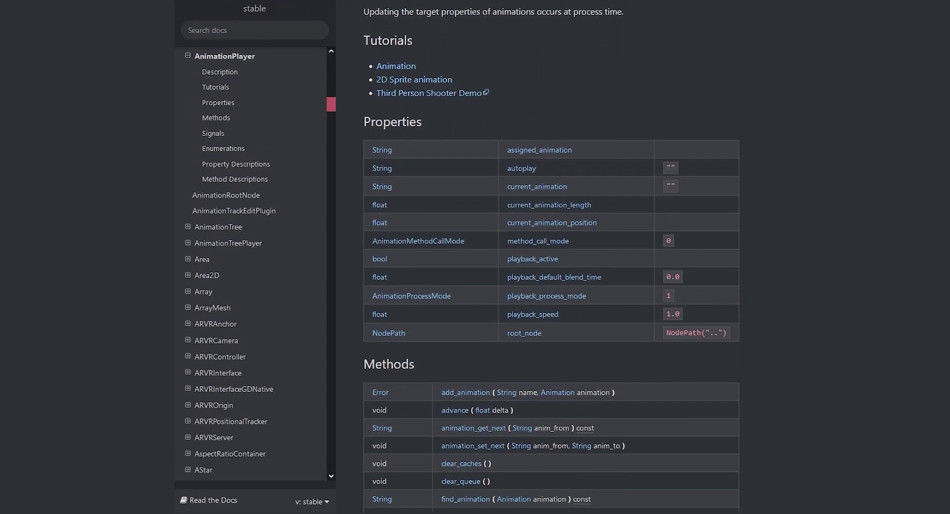
scroll(551, 257, "down", 2)
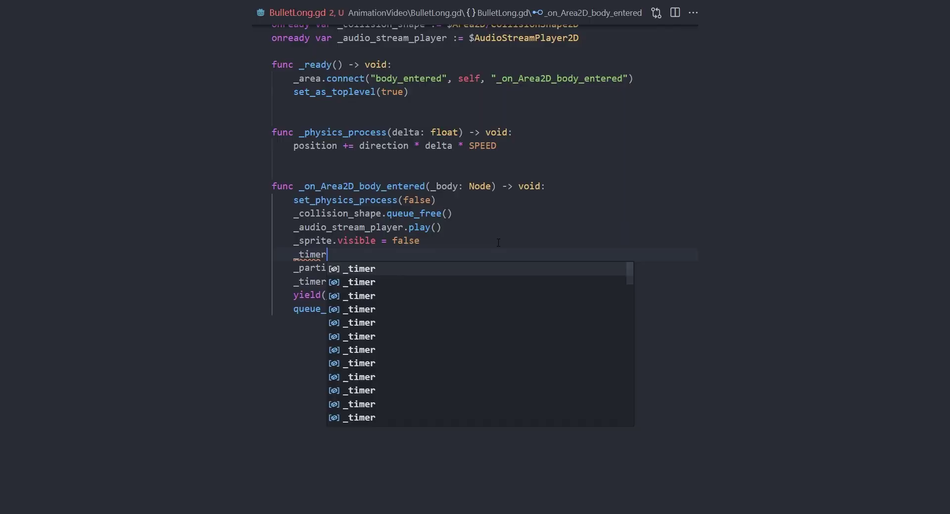
Switch to BulletLong.gd in the code editor and add a _timer.start(0.3) call below the line hiding the sprite.
type(".start(0.3")
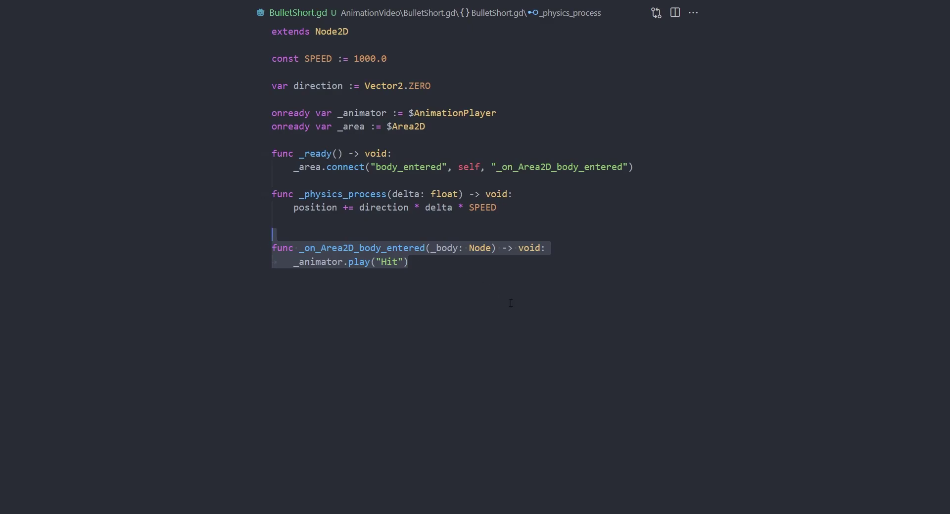
Select the _animator and _area onready declarations in BulletShort.gd to examine the node references it needs.
left_click(510, 302)
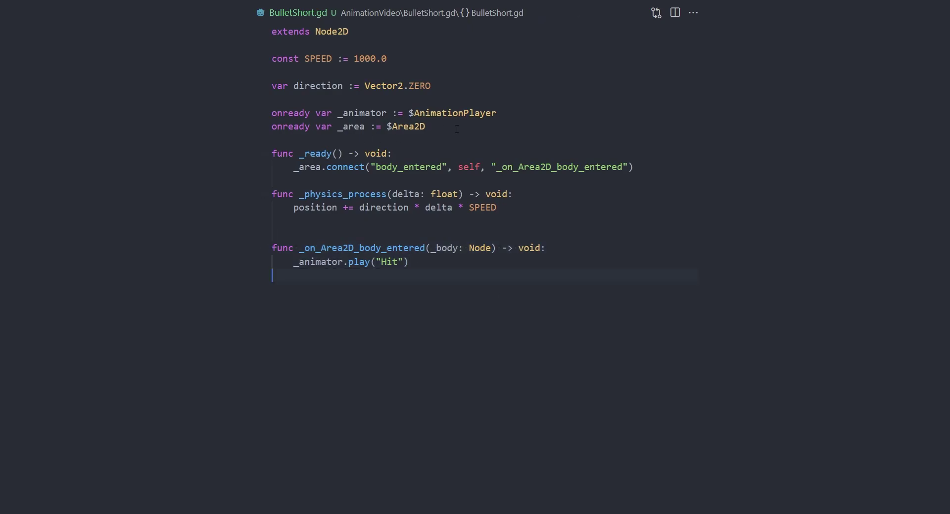
left_click_drag(457, 129, 271, 100)
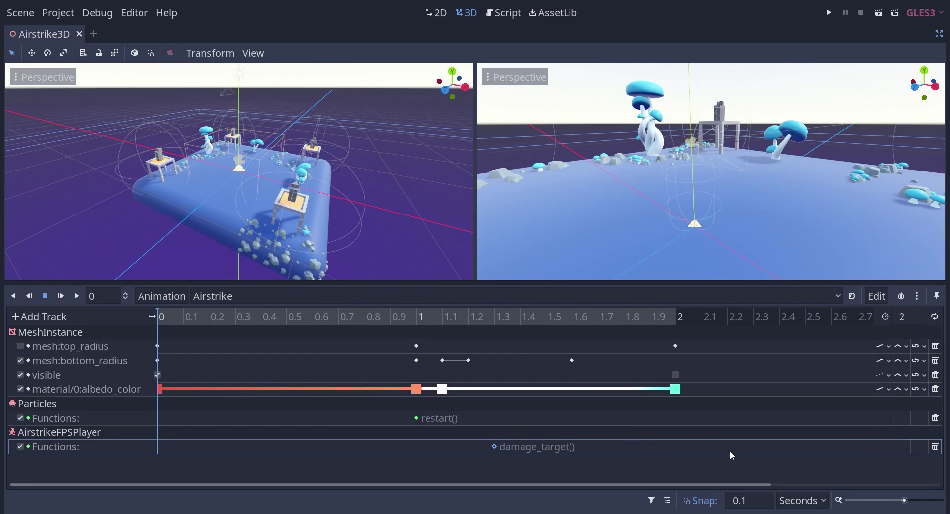
Examine the Airstrike animation's restart() key on the Particles track and the code in AirstrikeFPSPlayer.gd.
key("shift+d")
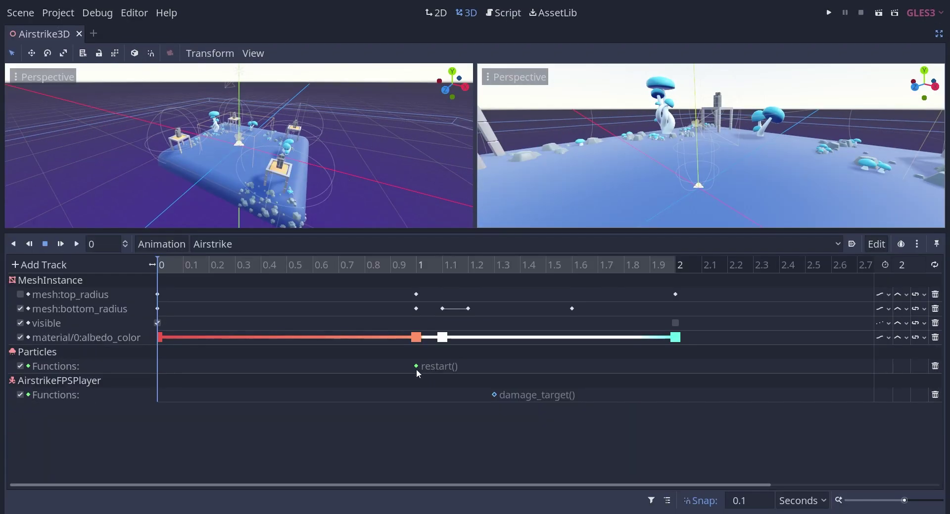
left_click(416, 366)
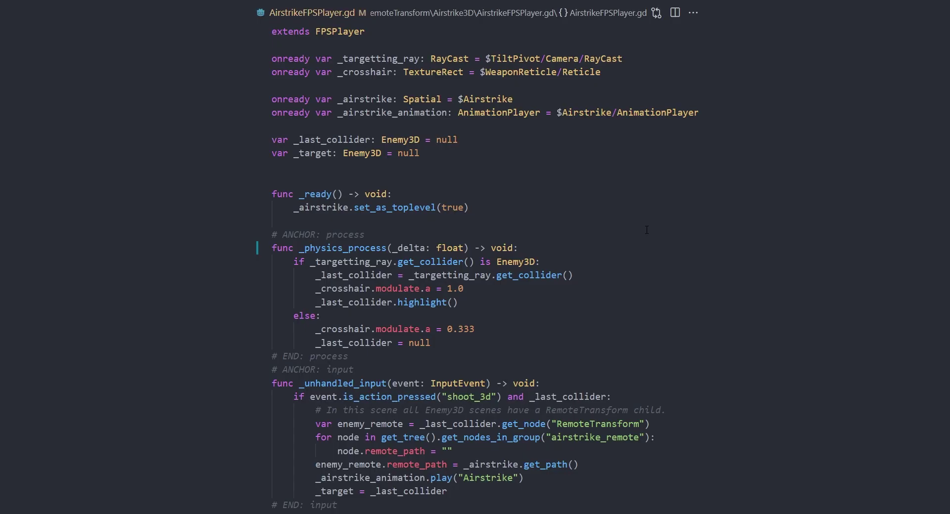
scroll(647, 230, "down", 7)
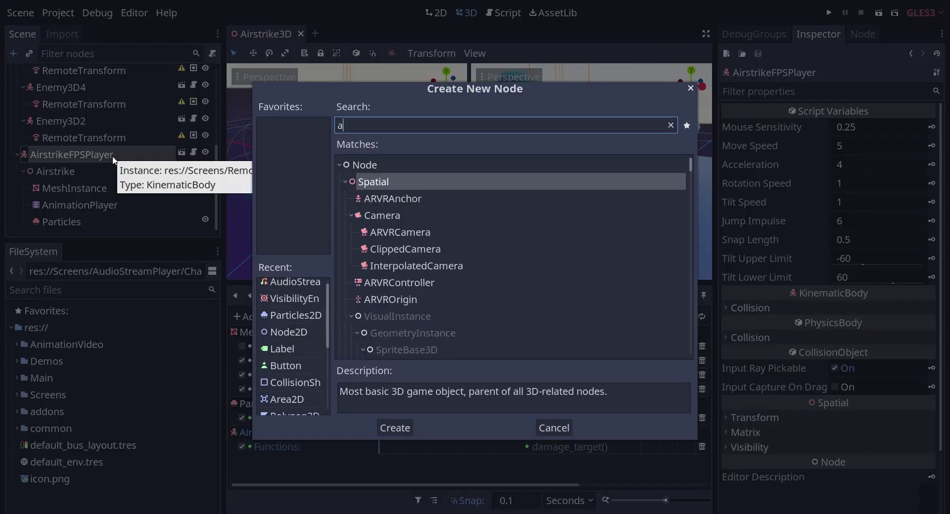
Add an AudioStreamPlayer3D child node to AirstrikeFPSPlayer and assign laserLarge_000.ogg as its Stream.
type("udio")
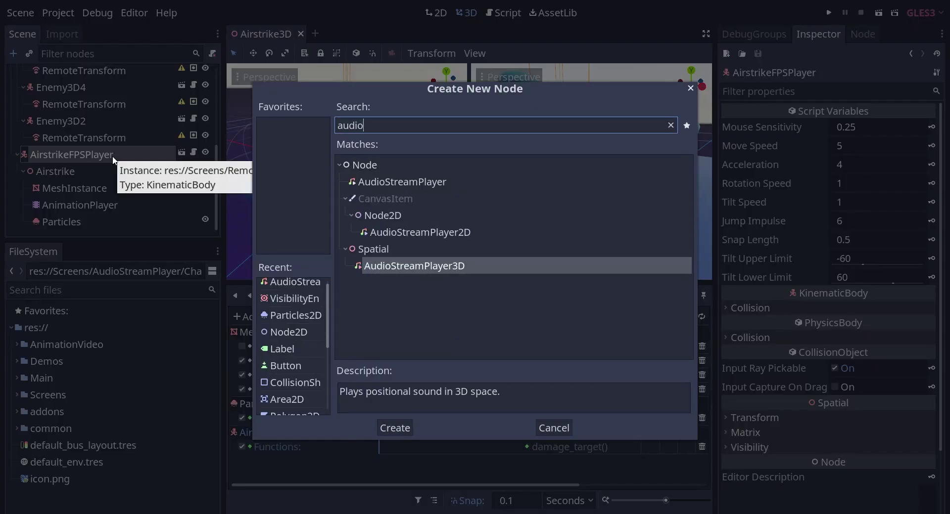
key("Return")
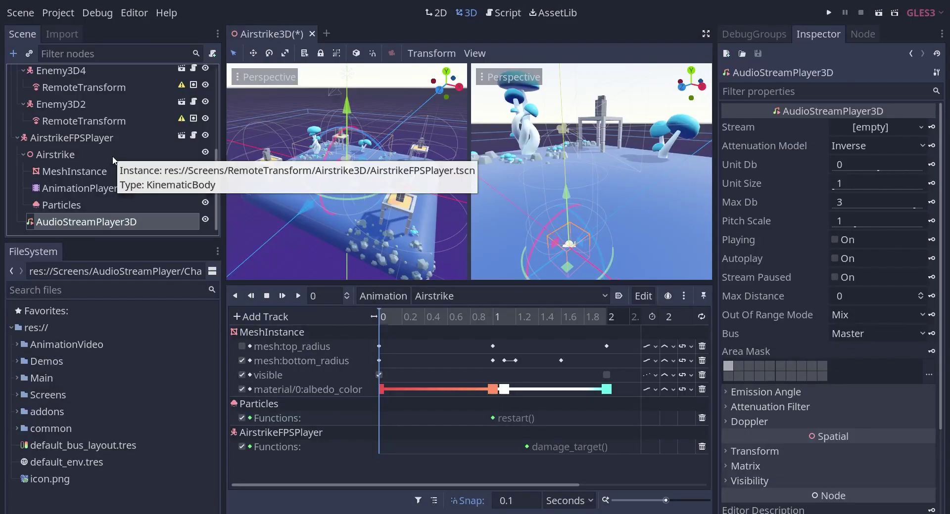
left_click(99, 290)
type("laser")
left_click_drag(94, 429, 885, 130)
Create a track for the AudioStreamPlayer3D node's Playing property with an enabled key at 1 second.
left_click(931, 254)
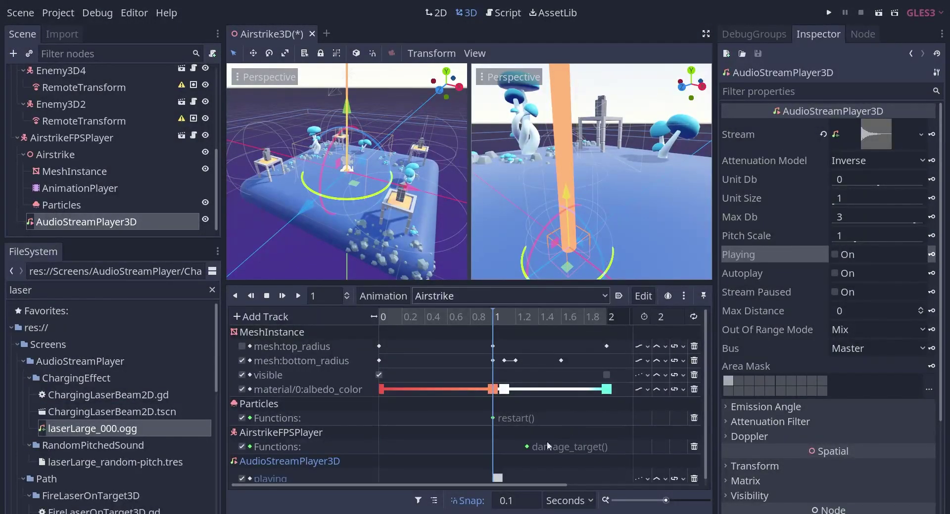
left_click(500, 478)
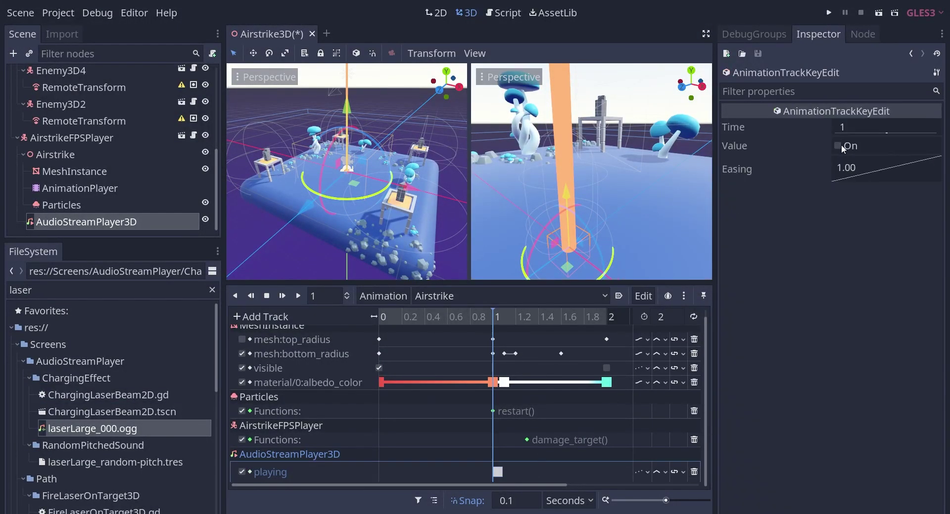
left_click(841, 144)
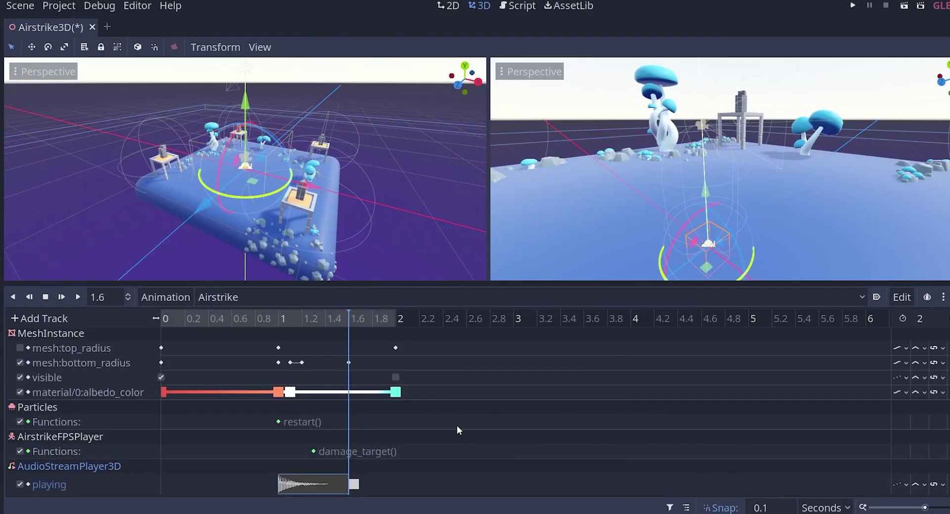
scroll(480, 399, "up", 2, "ctrl")
scroll(479, 400, "down", 2, "ctrl")
scroll(476, 304, "up", 2, "ctrl")
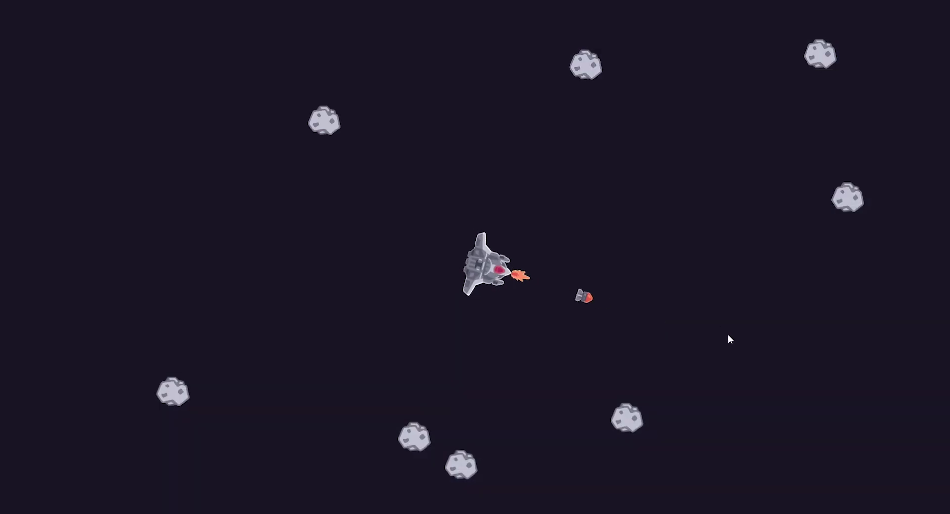
left_click(826, 215)
left_click(801, 142)
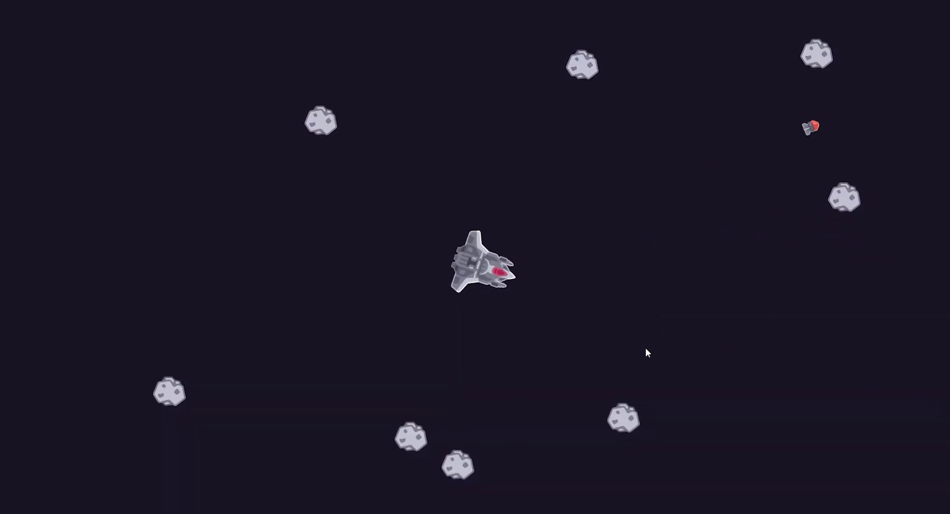
left_click(340, 174)
left_click(298, 330)
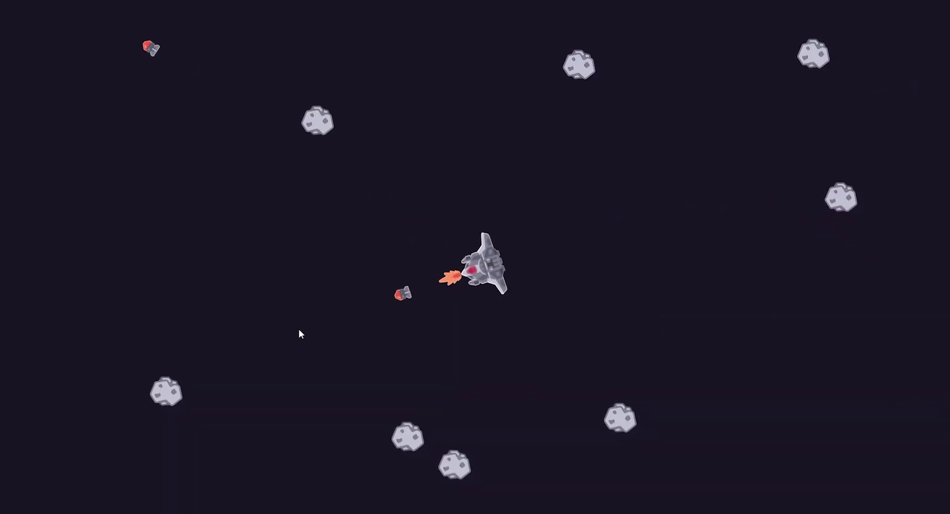
left_click(580, 78)
left_click(606, 391)
left_click(435, 475)
left_click(376, 438)
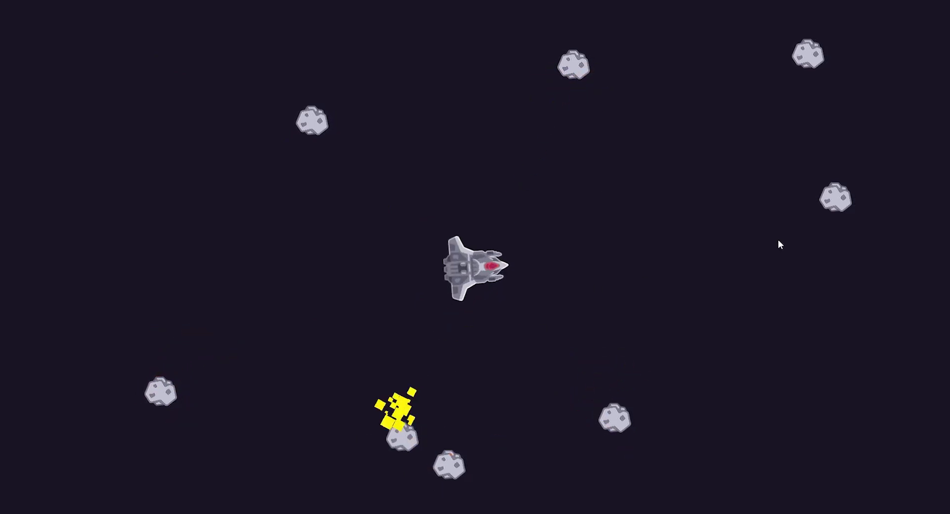
left_click(842, 183)
left_click(764, 59)
left_click(561, 75)
left_click(306, 146)
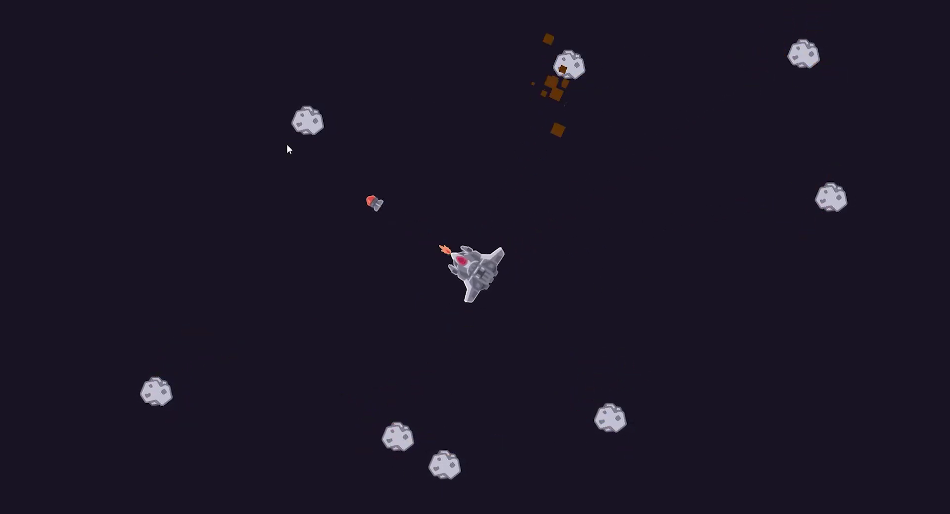
left_click(175, 400)
left_click(479, 480)
left_click(357, 447)
left_click(598, 414)
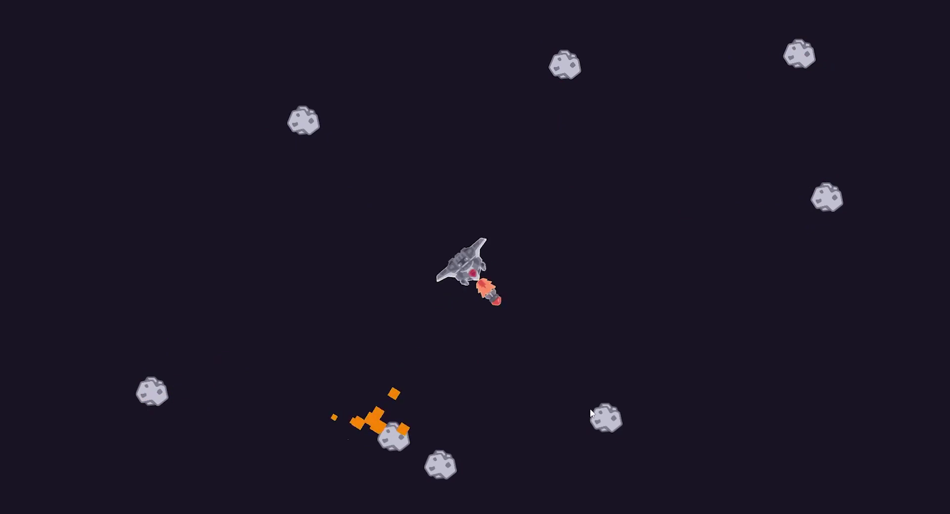
left_click(787, 59)
left_click(820, 210)
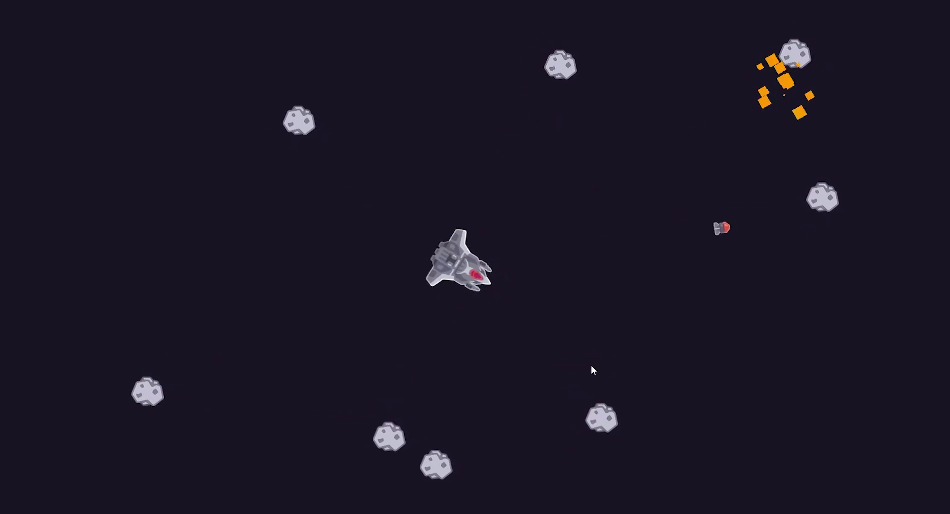